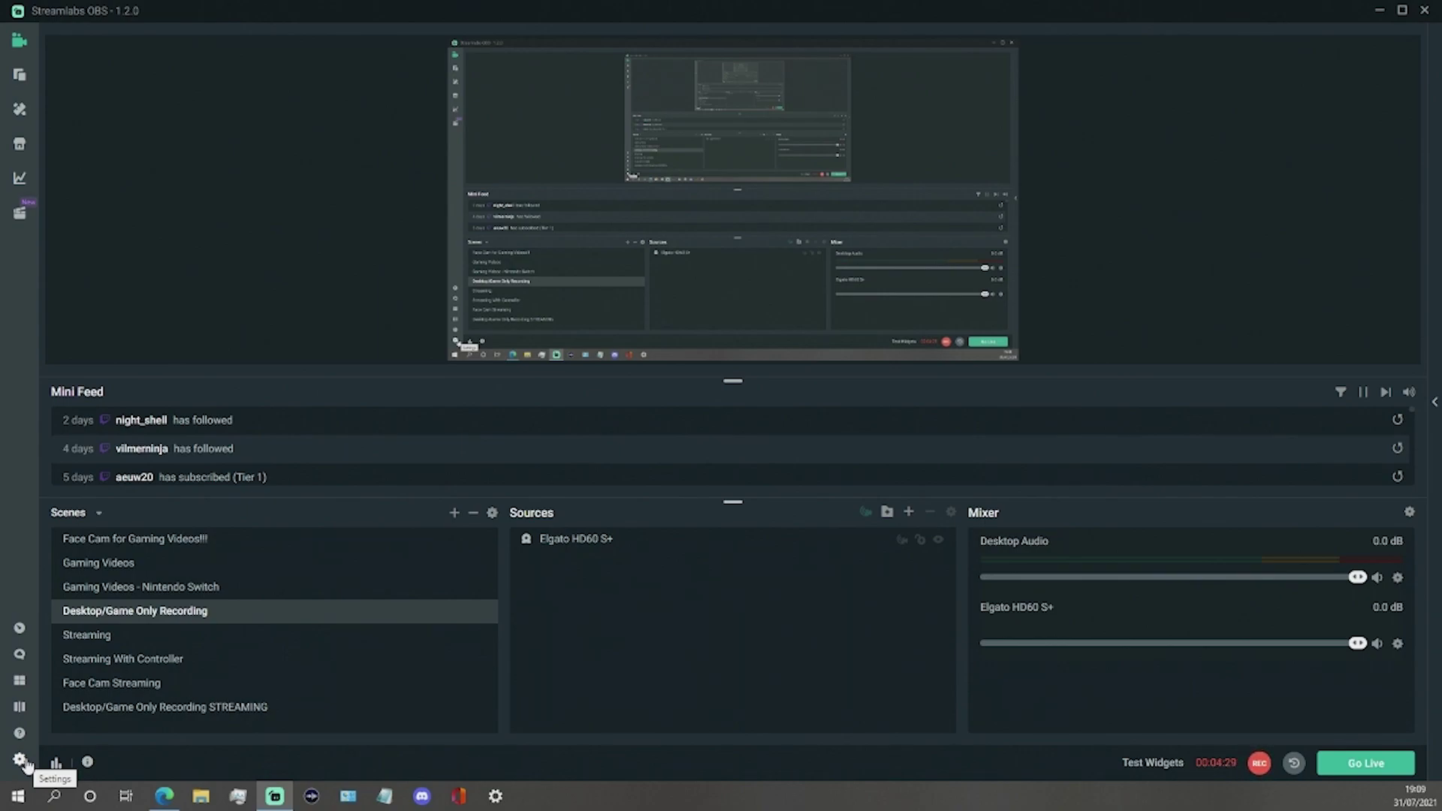
Show the Audio page of the Streamlabs OBS settings, with sample rate, channels and device fields.
{"action": "left_click", "coordinate": [21, 760]}
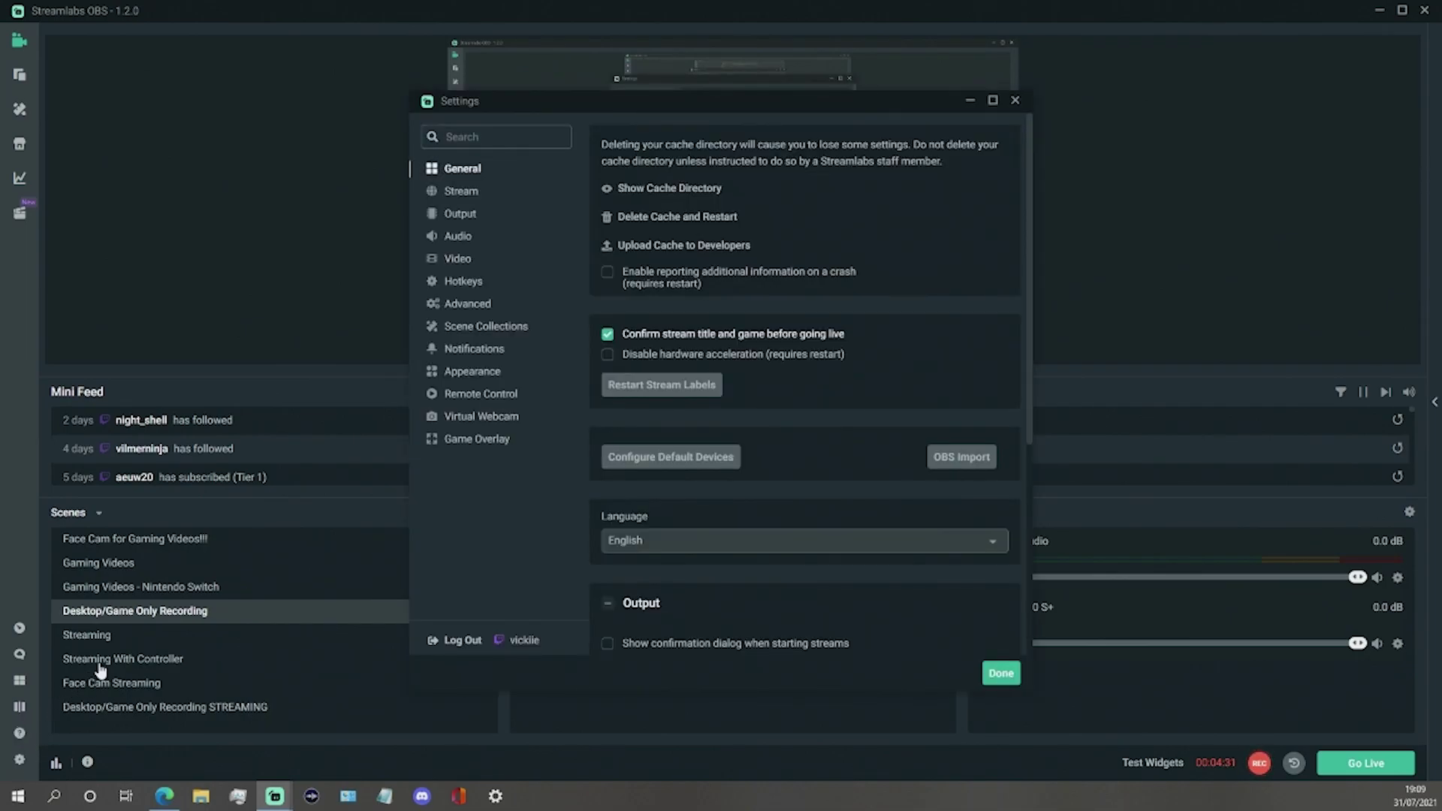
{"action": "left_click", "coordinate": [481, 240]}
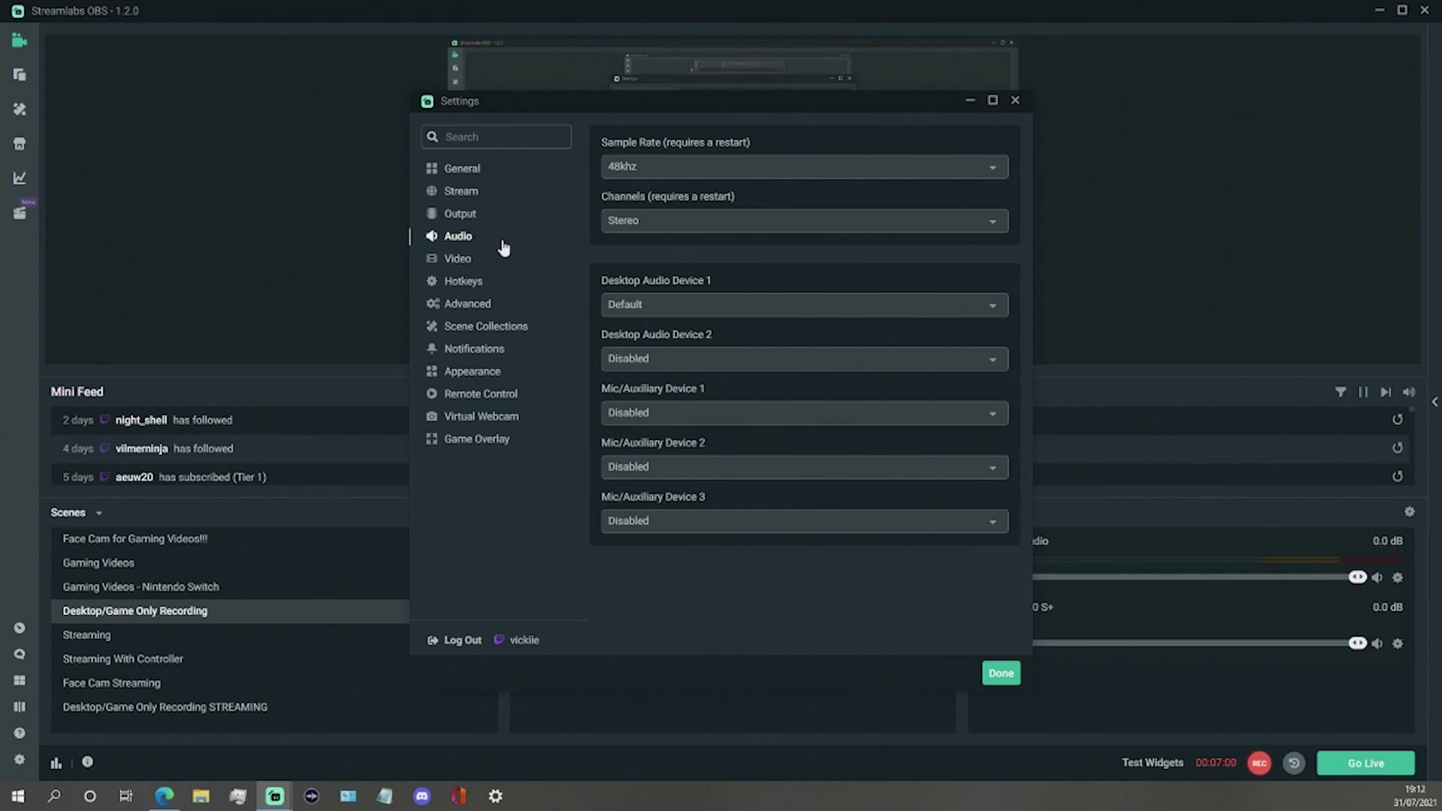
Choose Wave Link Stream (Elgato Wave:3) for Mic/Auxiliary Device 1.
{"action": "left_click", "coordinate": [721, 410]}
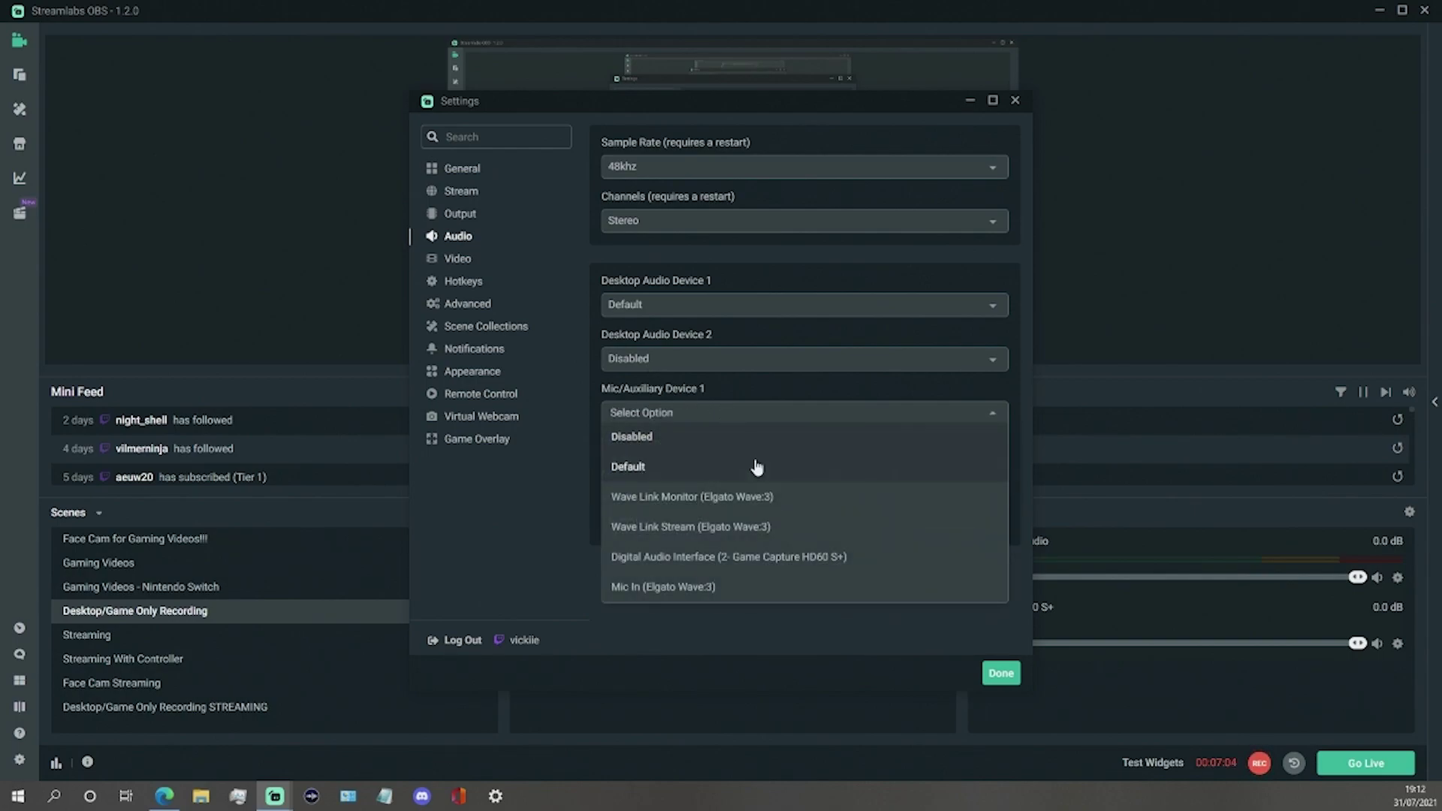
{"action": "left_click", "coordinate": [790, 526]}
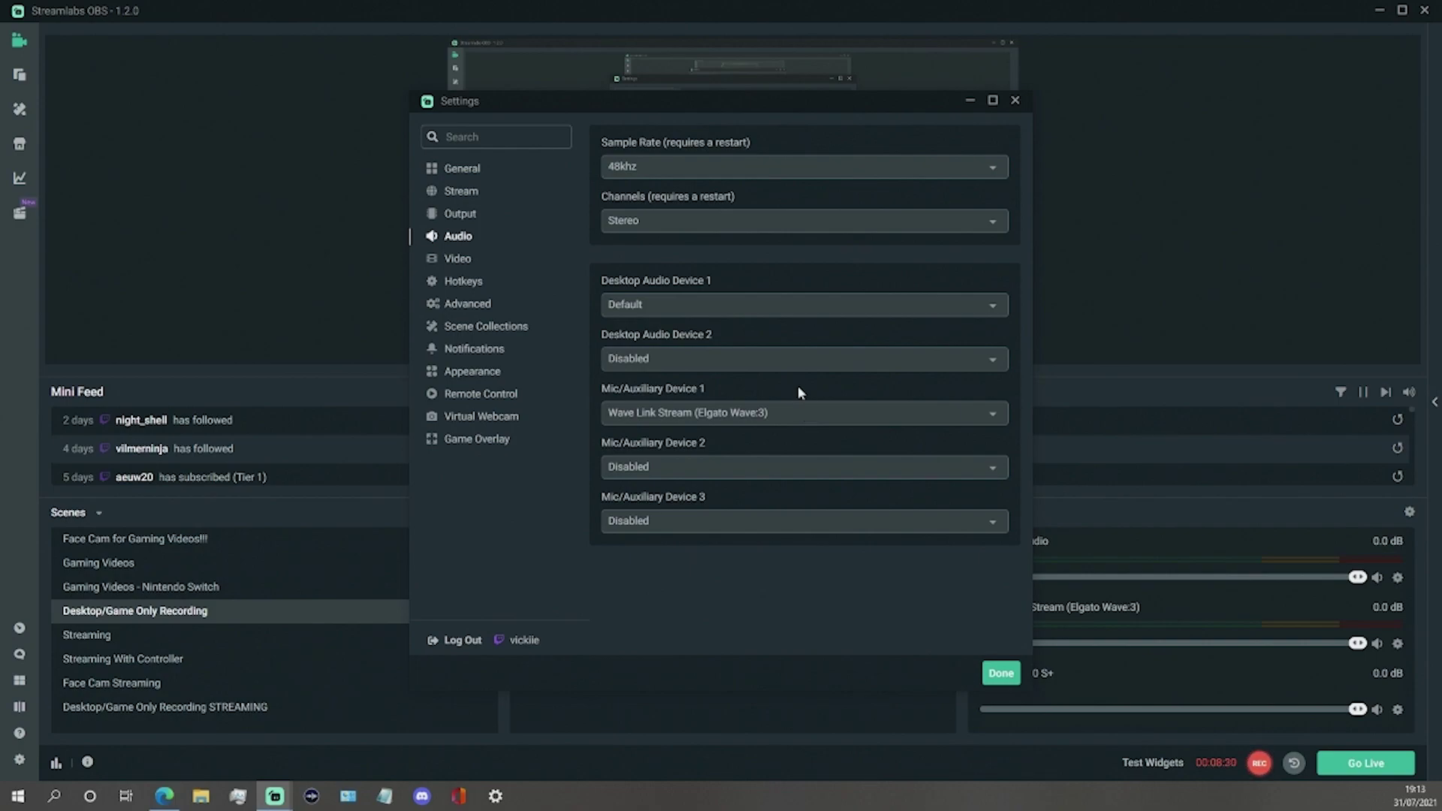
Change Desktop Audio Device 1 from Default to Disabled.
{"action": "left_click", "coordinate": [798, 303]}
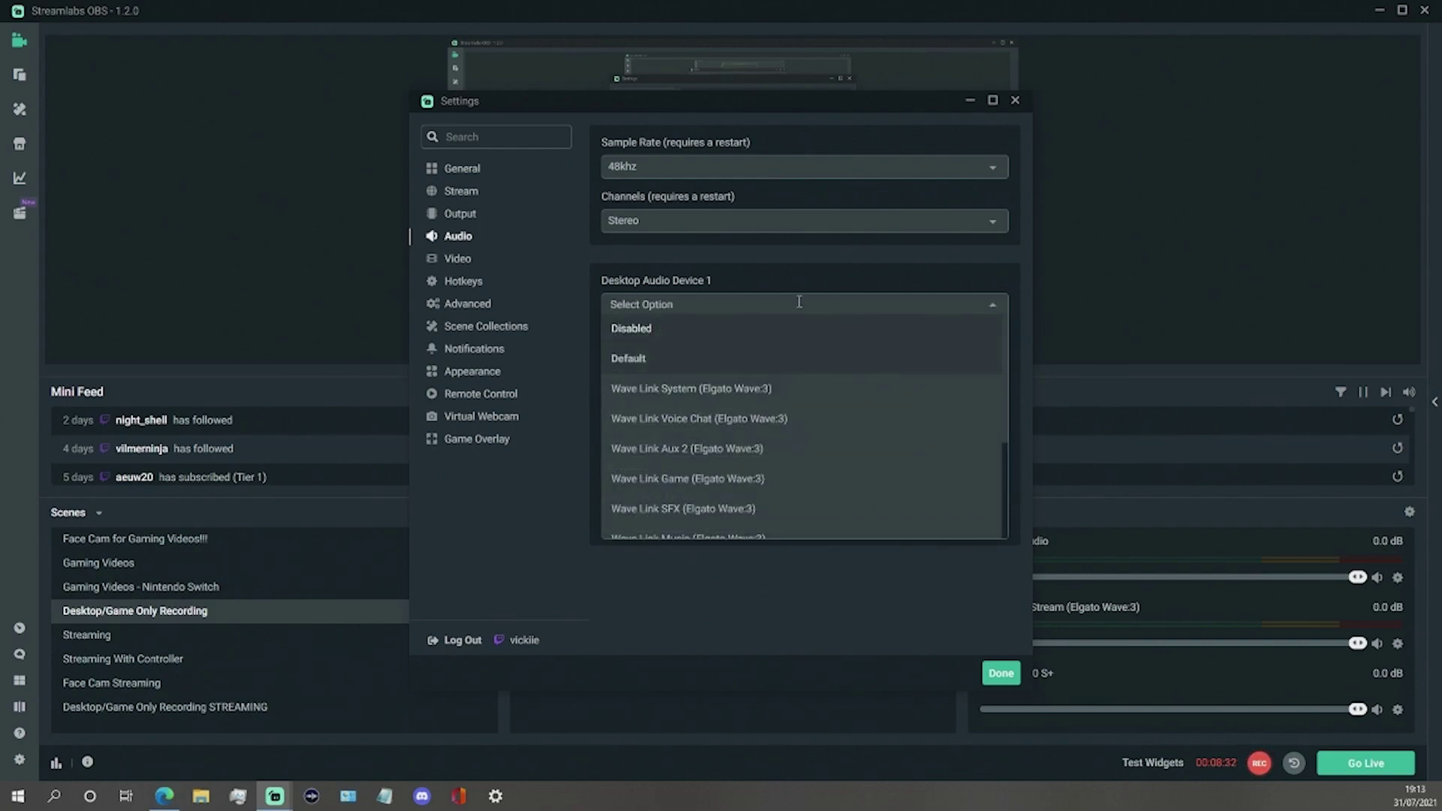
{"action": "left_click", "coordinate": [796, 328]}
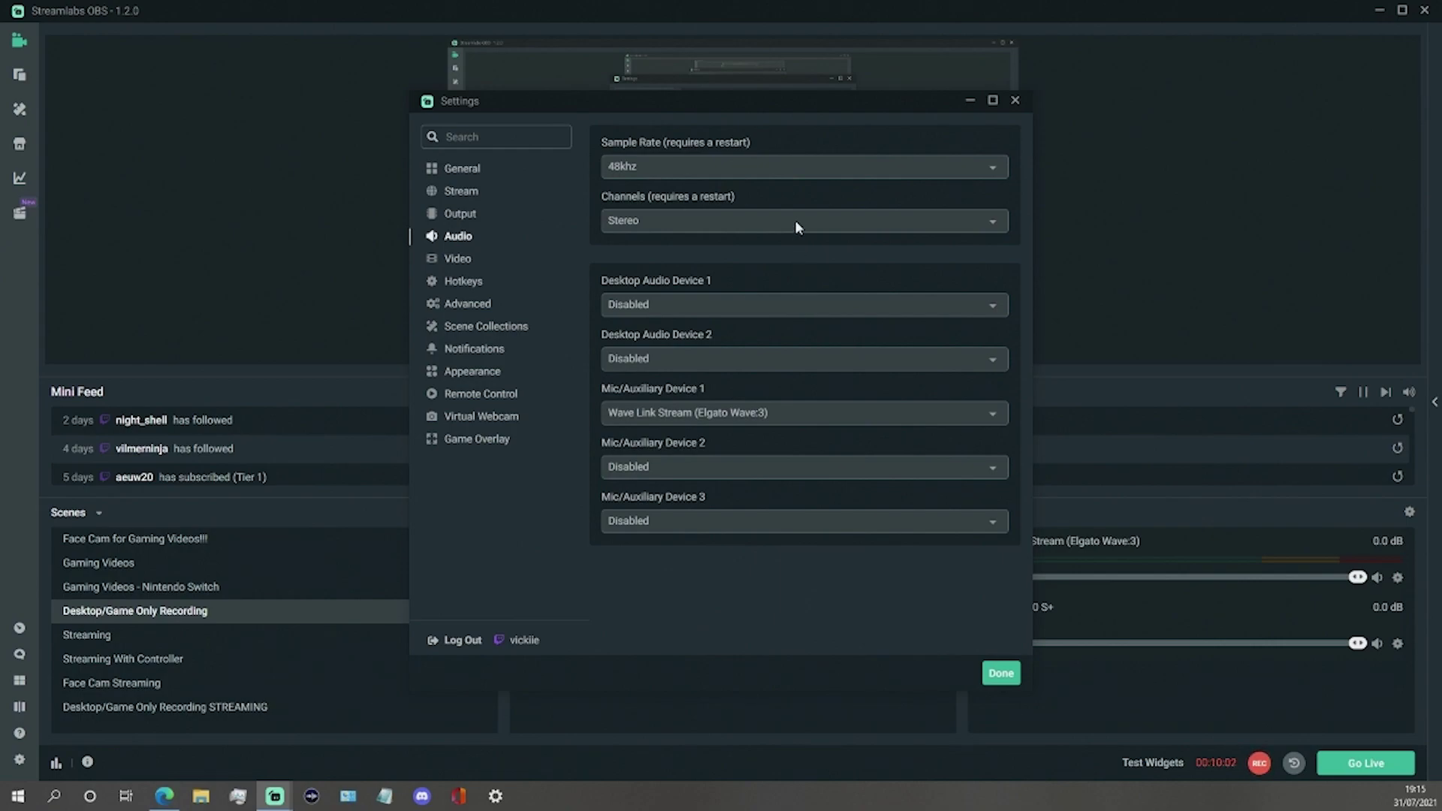
{"action": "left_click", "coordinate": [784, 160]}
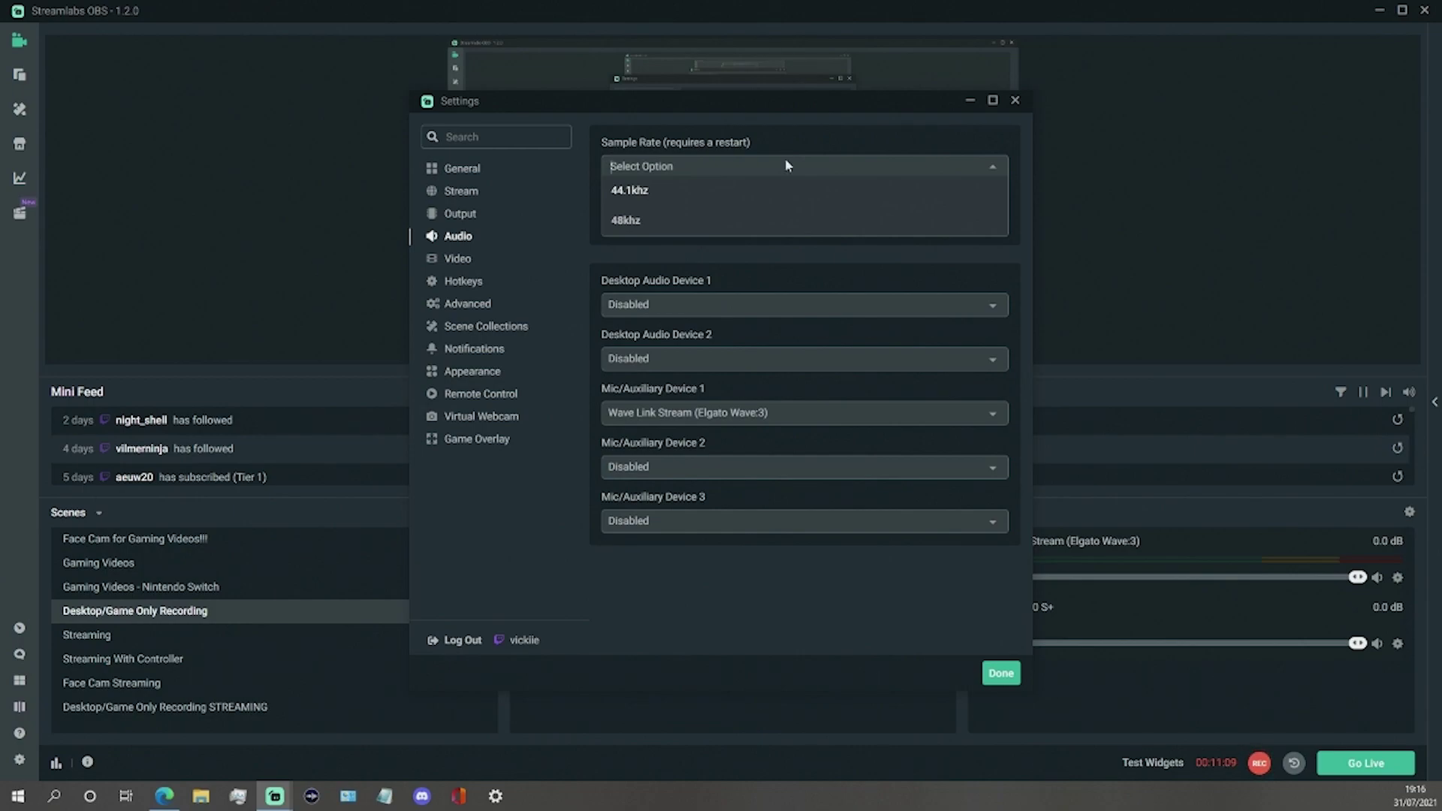
{"action": "left_click", "coordinate": [786, 221]}
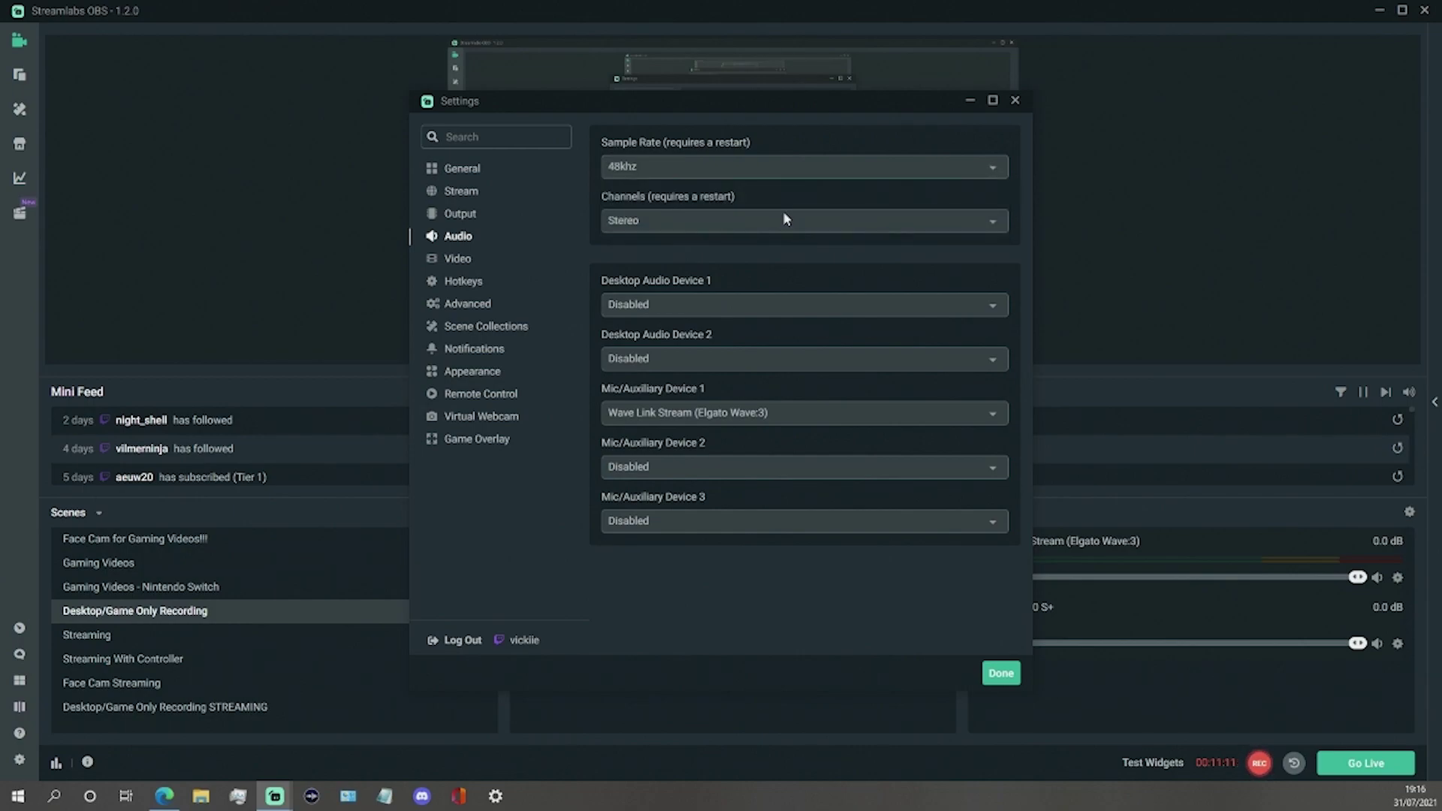